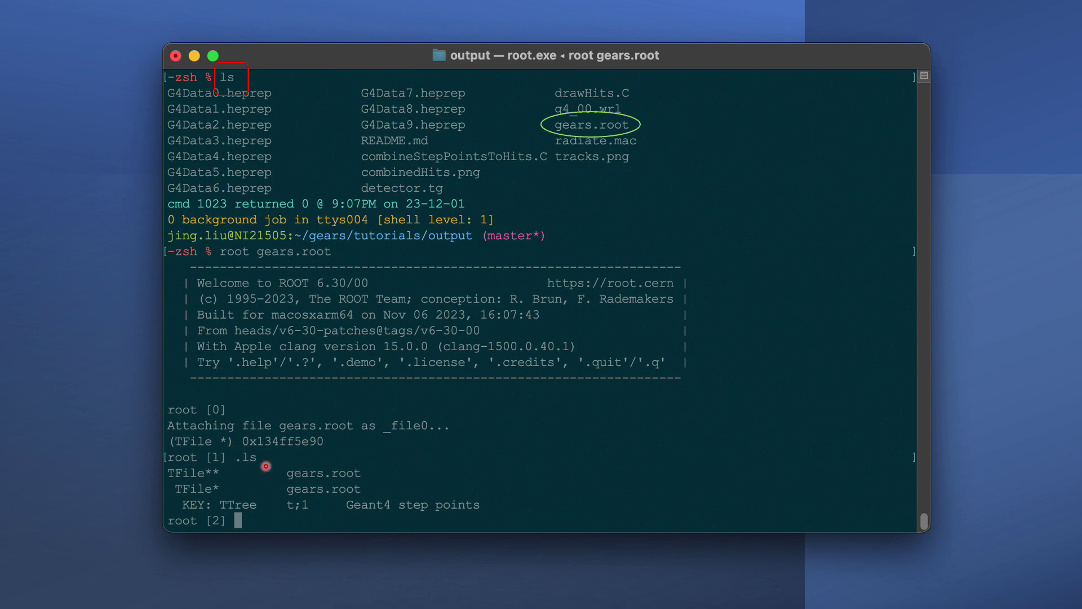
mouse_move(267, 466)
left_mouse_down()
mouse_move(225, 452)
mouse_move(253, 467)
left_mouse_up()
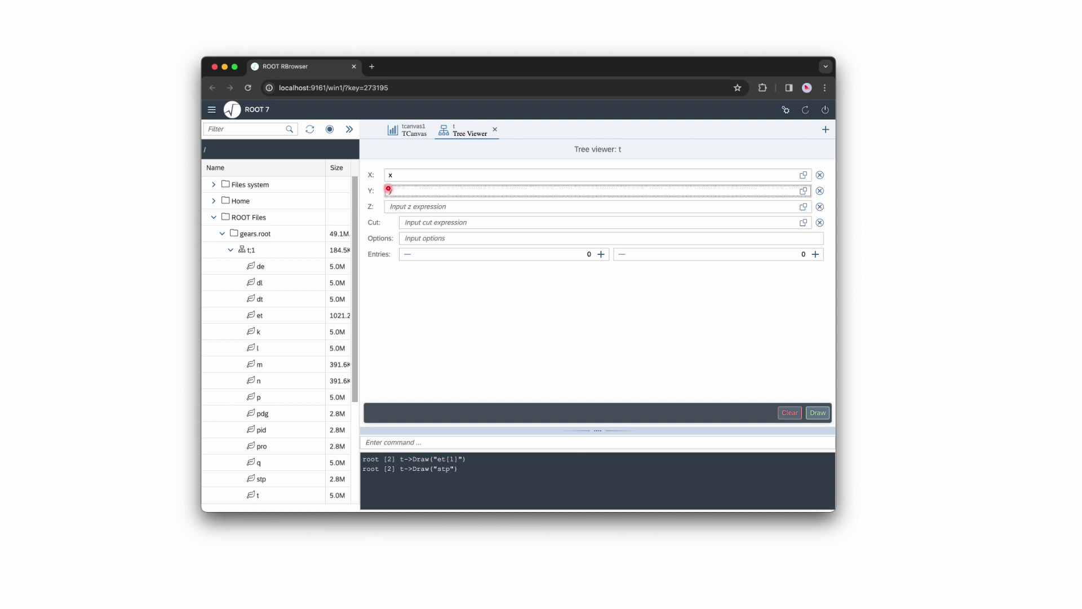
- Enter y as the Y variable for the x:y scatter plot of the step points
type("y")
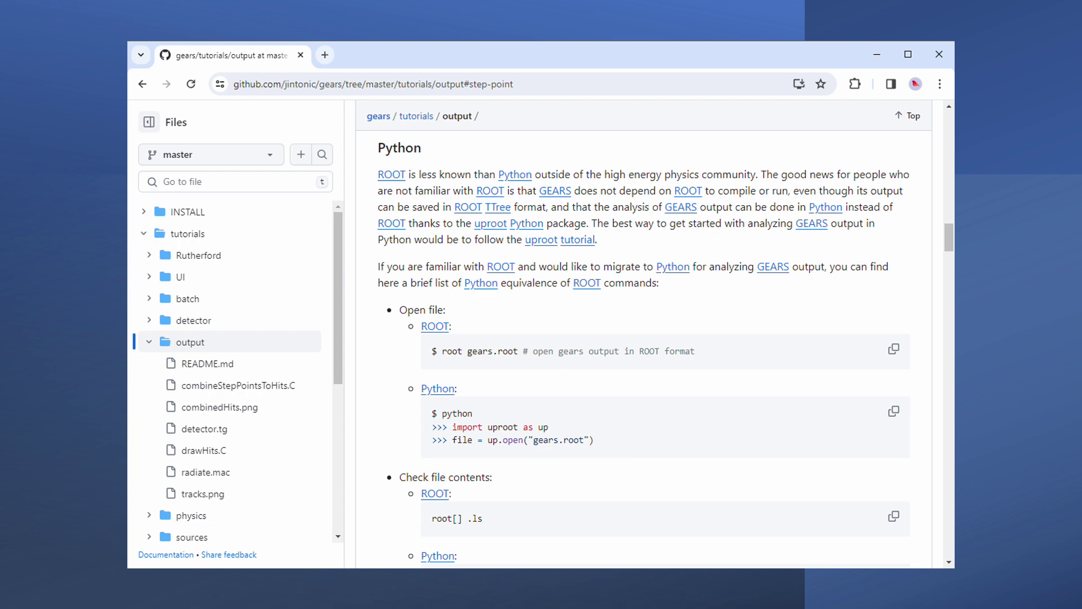
- Scroll the GEARS README past the Python section to the Julia UpROOT.jl and Step point sections
scroll(643, 339, "down", 15)
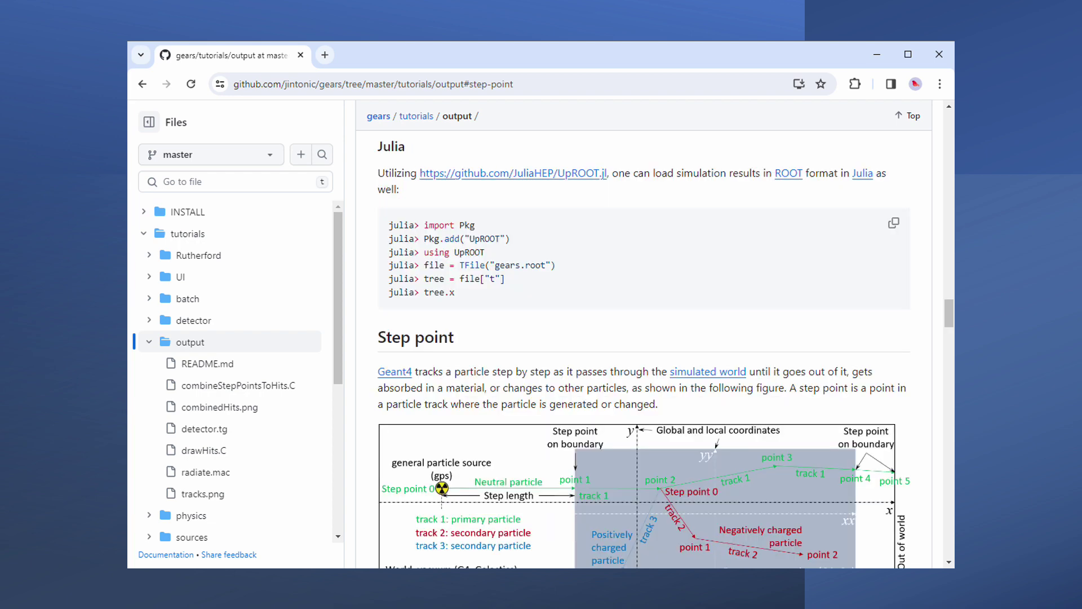